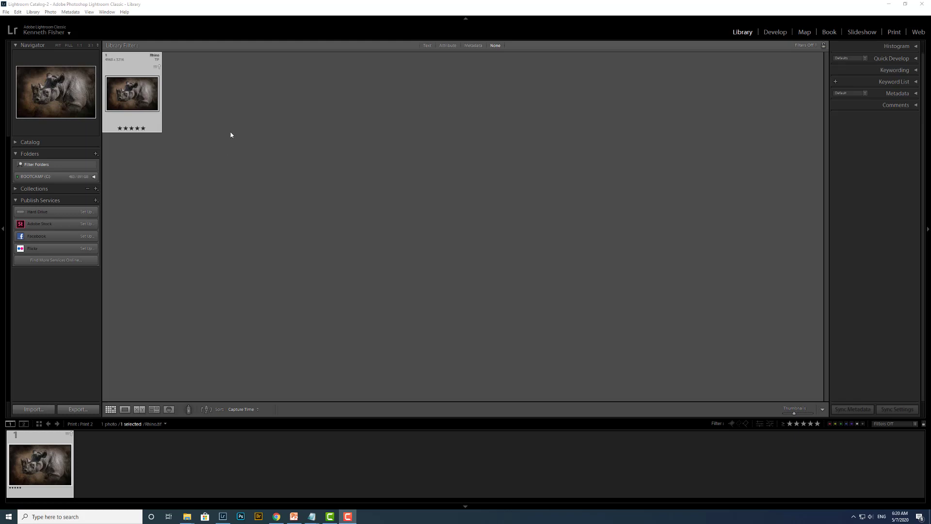
Create a new catalog named Training Catalog on the Desktop, skipping the backup of the current catalog
click(6, 13)
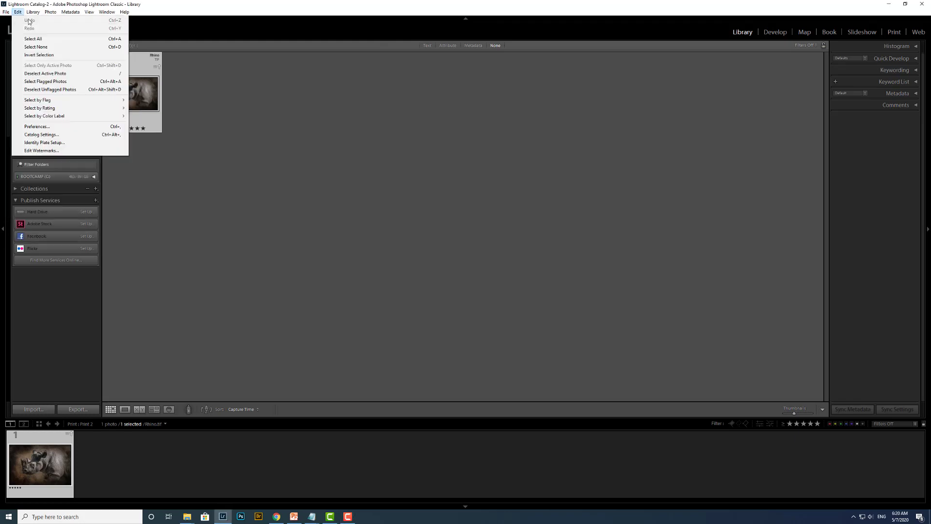
click(18, 12)
click(6, 11)
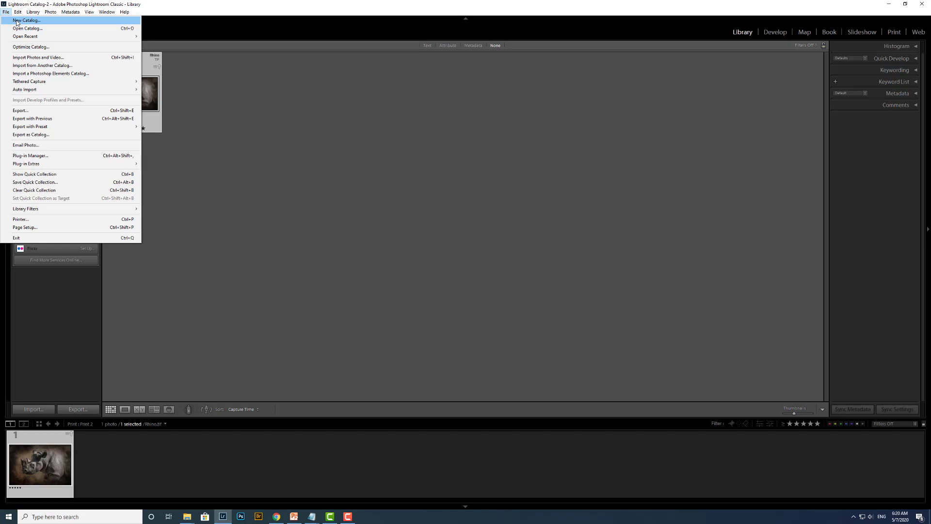
click(17, 20)
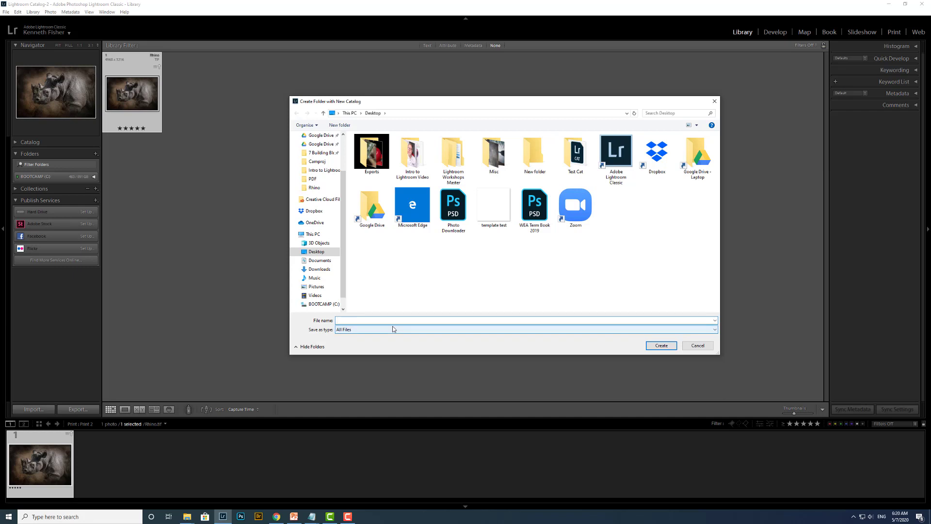
text(Training Catalog)
click(661, 346)
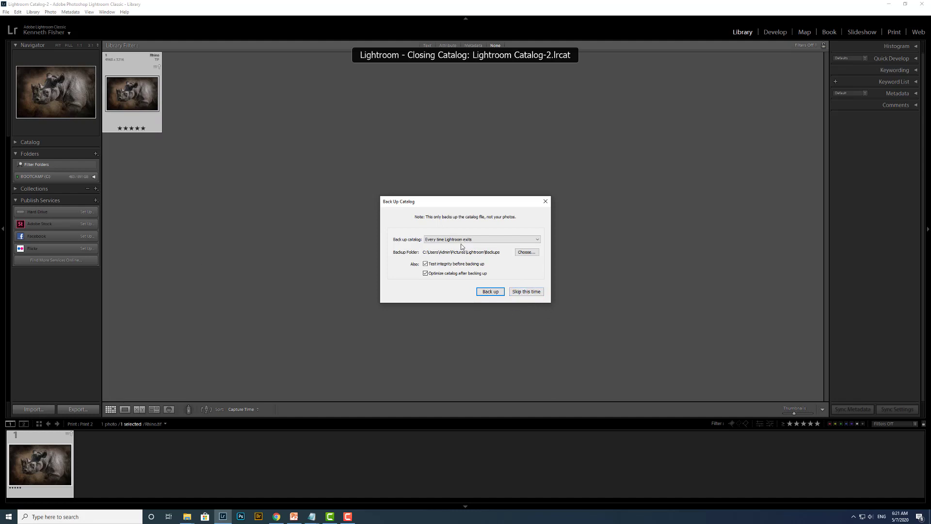
click(525, 291)
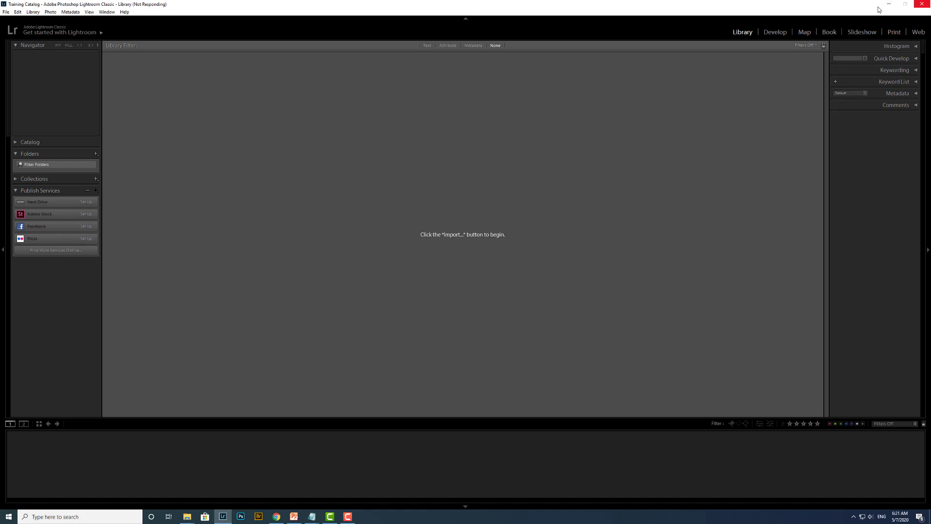
Switch to the Windows desktop and move the Training Catalog folder to the empty area above the Lightroom Workshops folder
click(888, 5)
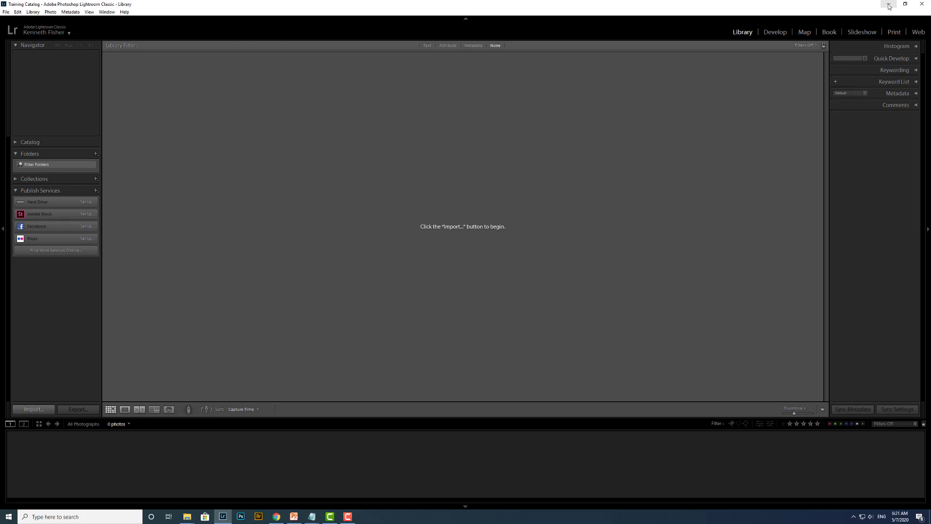
click(889, 6)
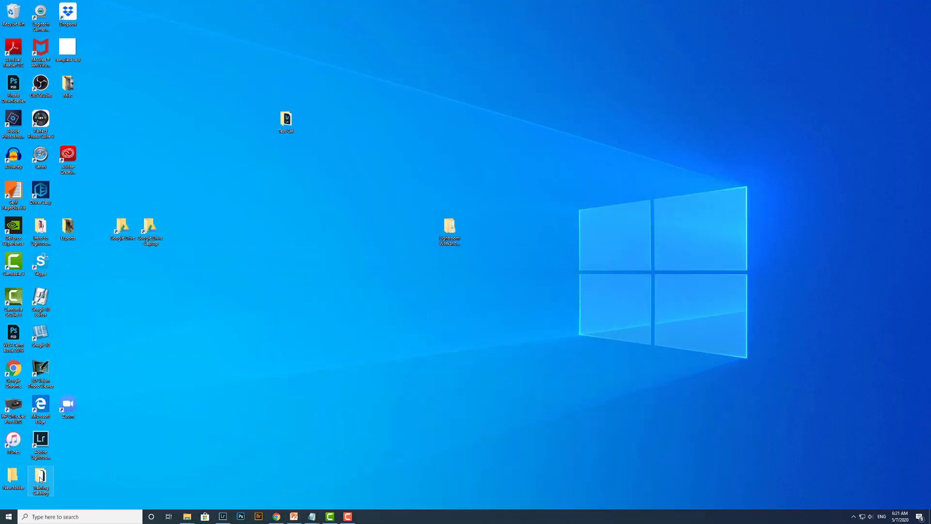
drag(40, 479, 449, 169)
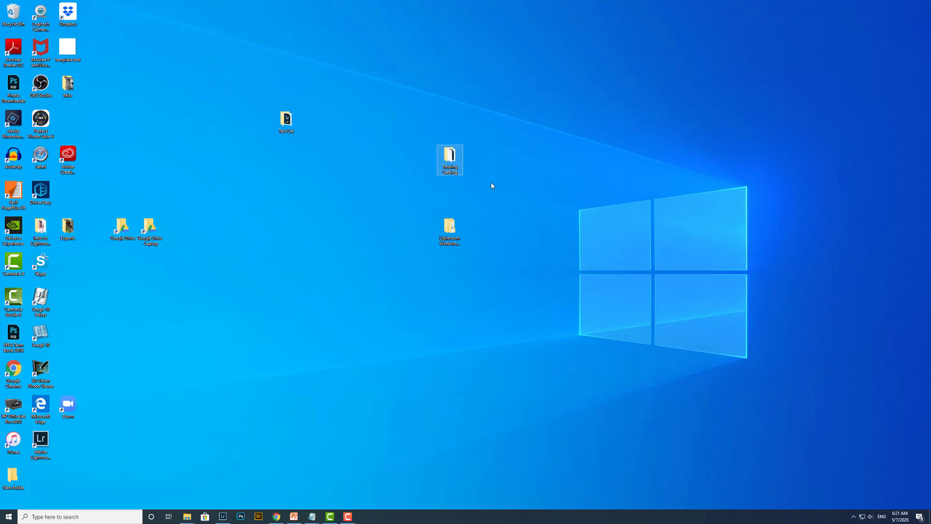
Inspect the files inside the Training Catalog folder, close it and return to Lightroom Classic
double_click(450, 157)
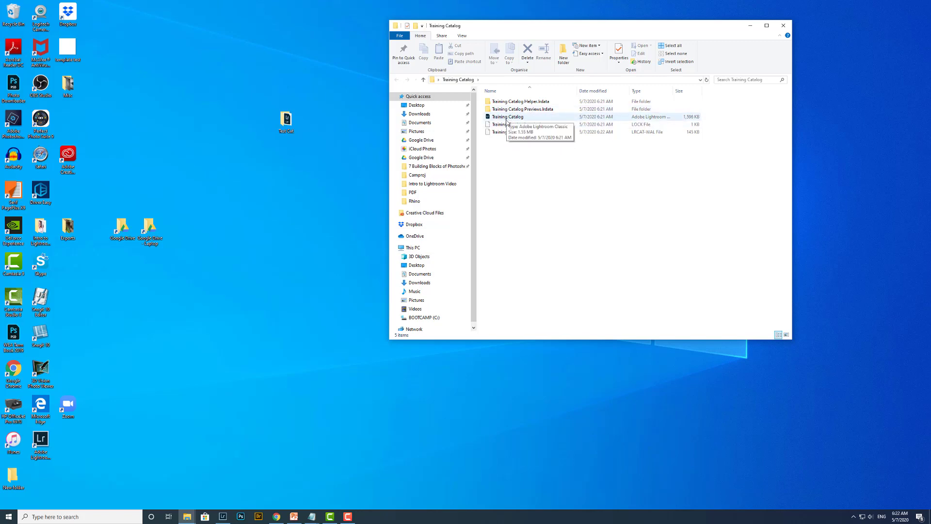
click(784, 26)
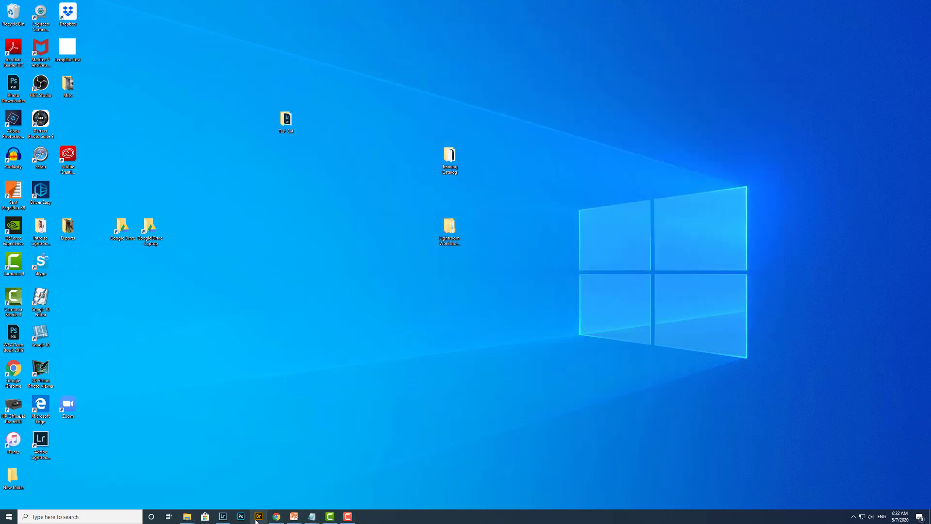
click(222, 517)
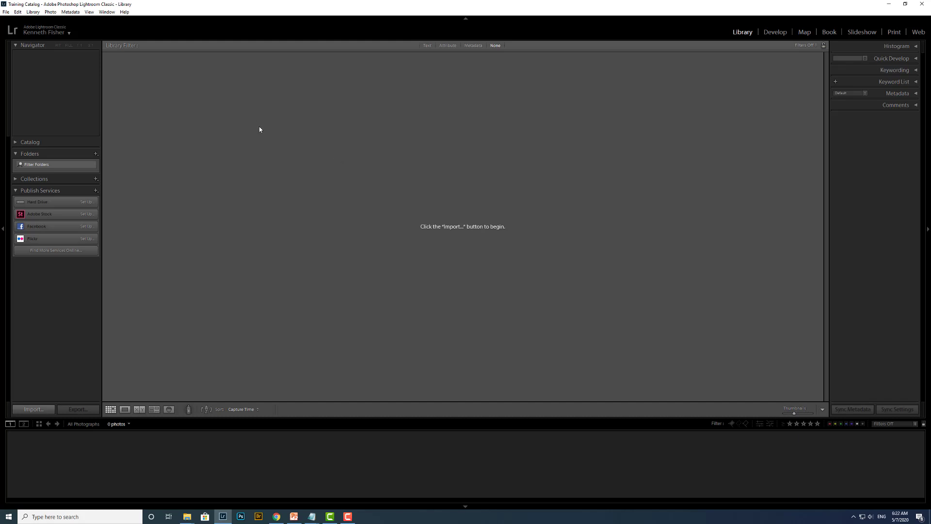
Start a photo import and choose the desktop folder Lightroom Workshops Master, with its subfolders, as the source
click(34, 412)
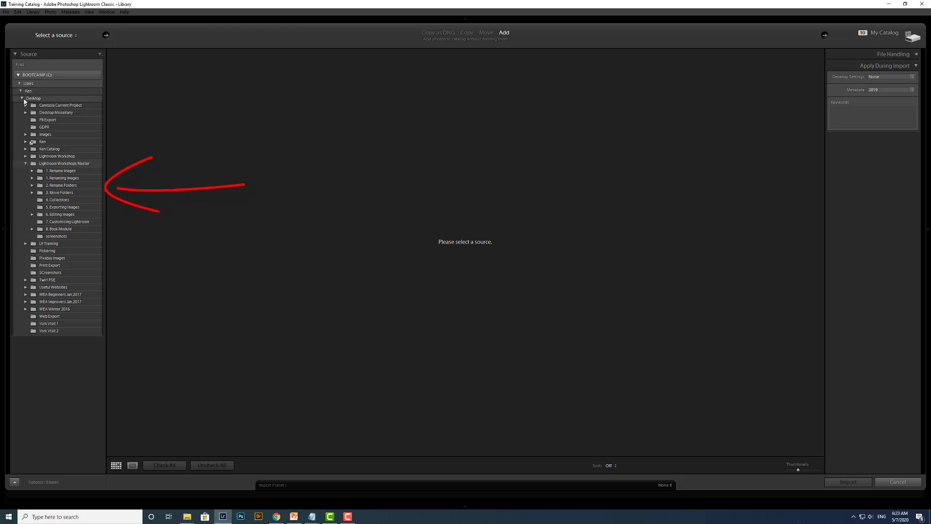
click(26, 164)
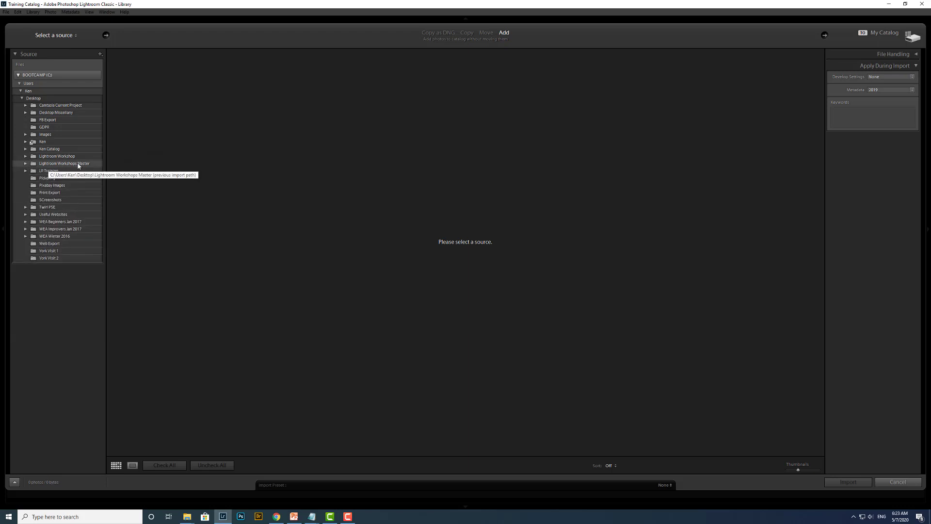
click(27, 164)
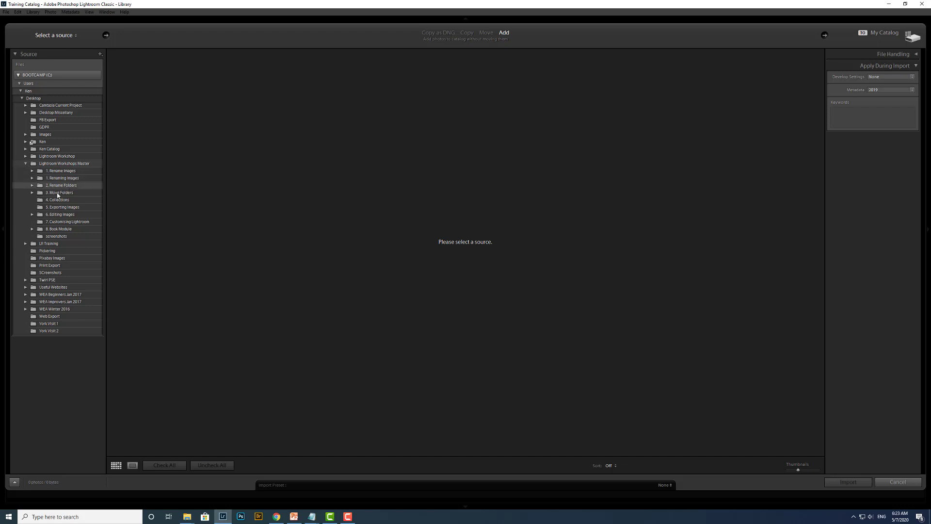
click(33, 172)
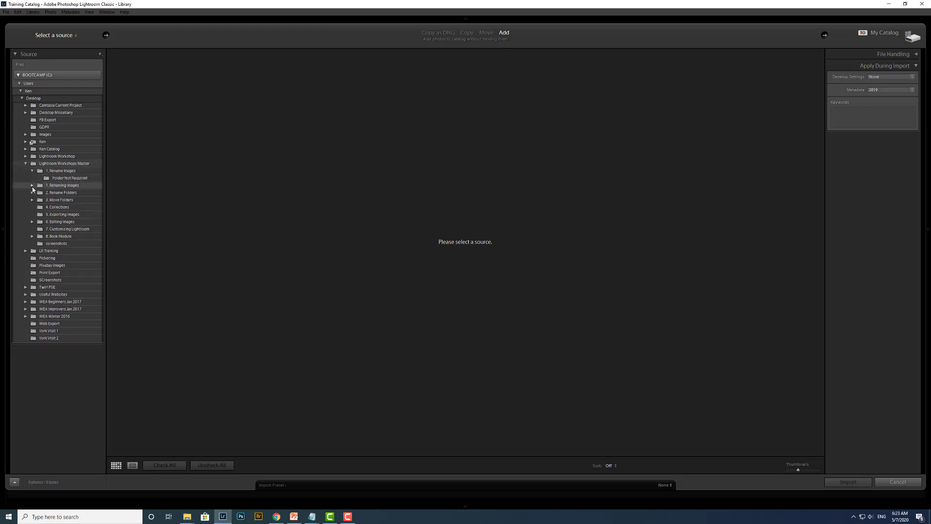
click(32, 185)
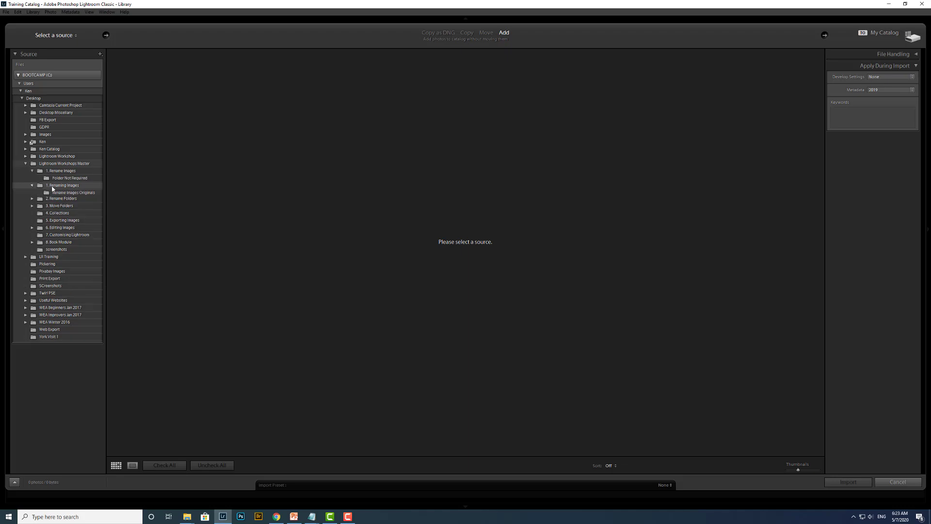
click(59, 163)
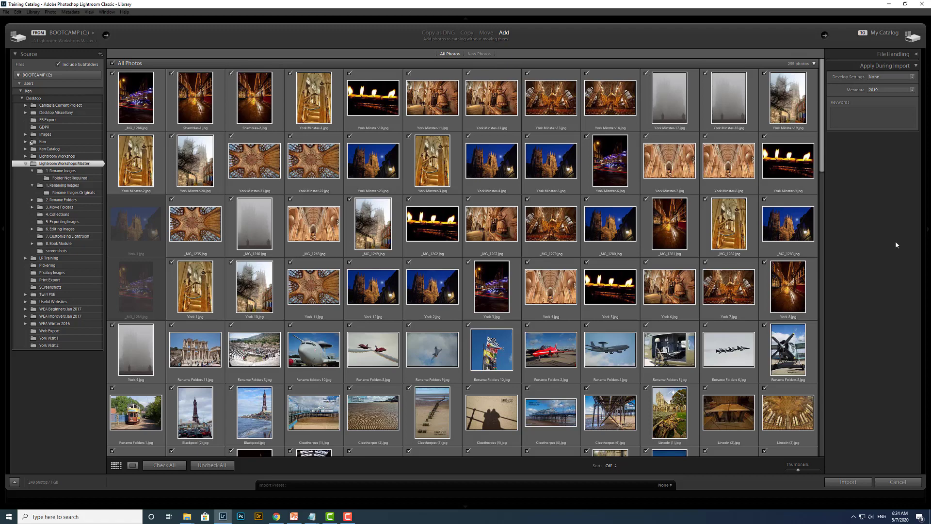
Review the develop settings and metadata presets available for the import, leaving None and 2019 selected
click(912, 78)
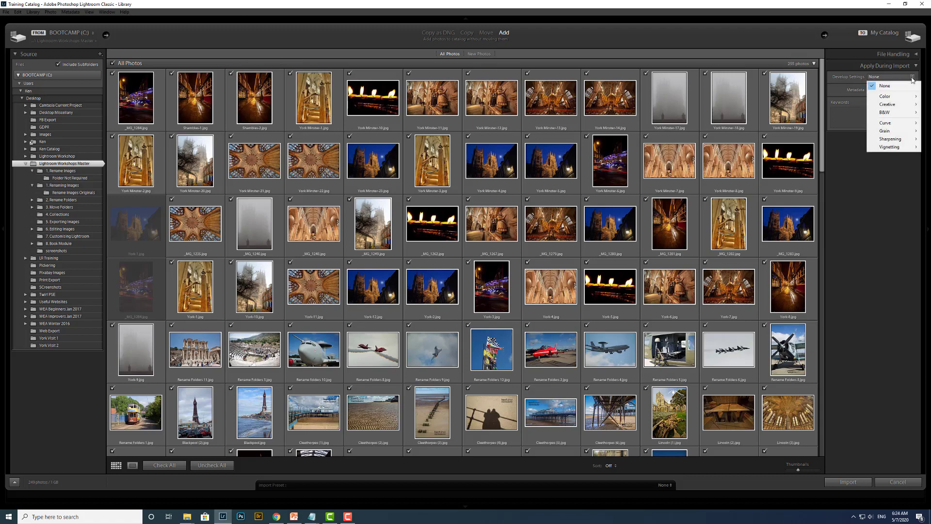
click(871, 200)
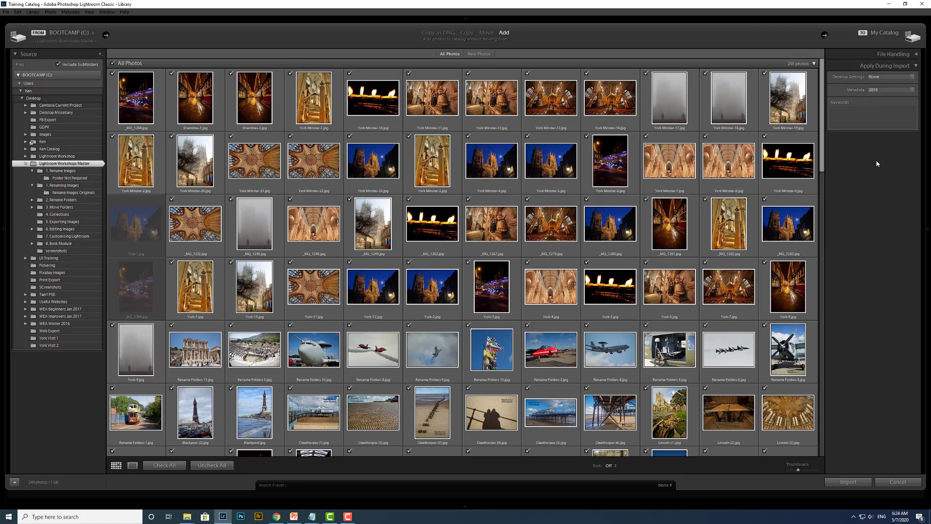
click(912, 91)
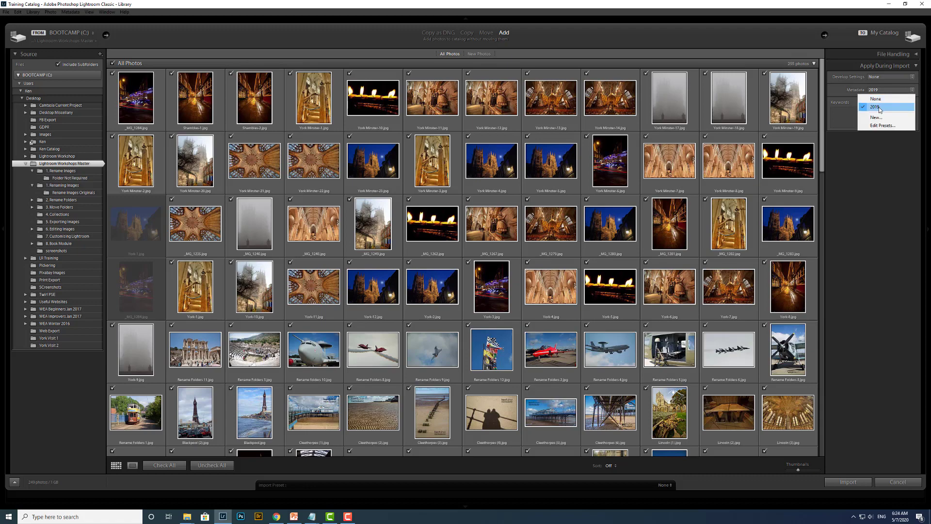
click(873, 162)
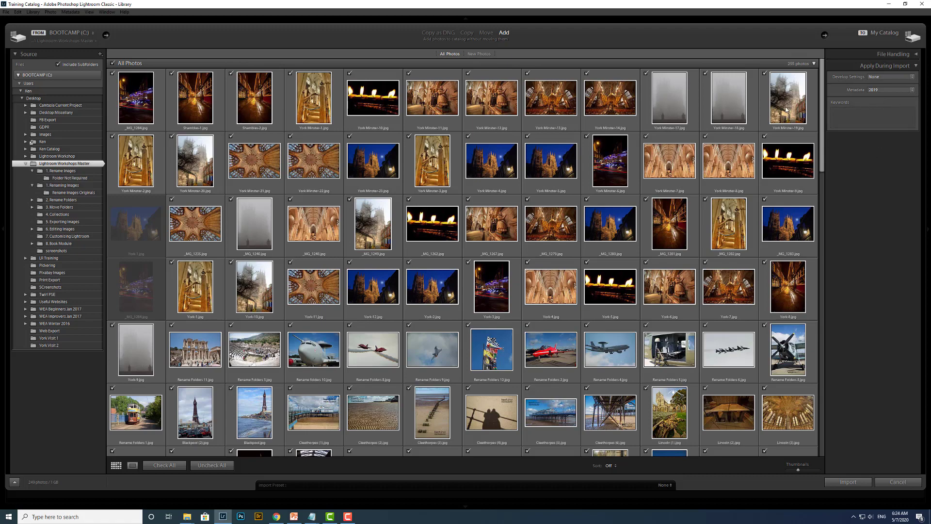
Add the keyword Training to the import and import all the checked photos into the catalog
click(844, 114)
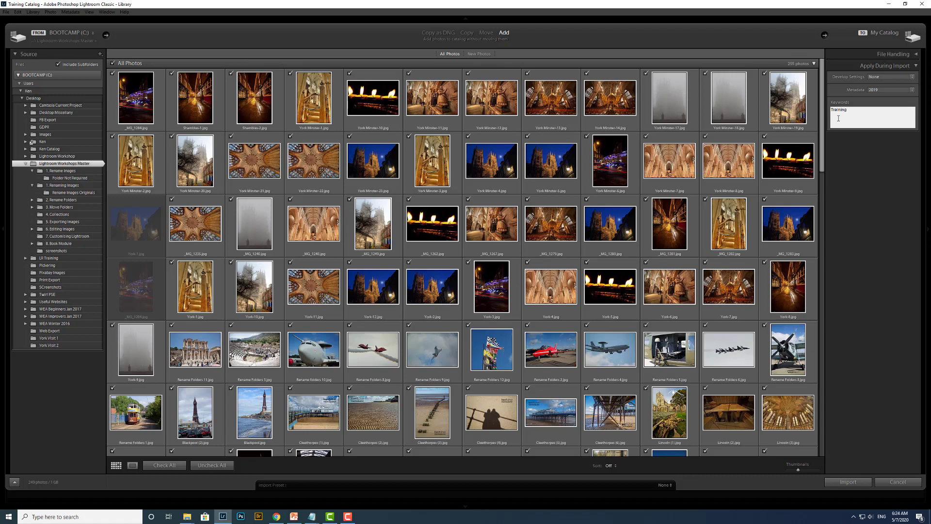
click(874, 167)
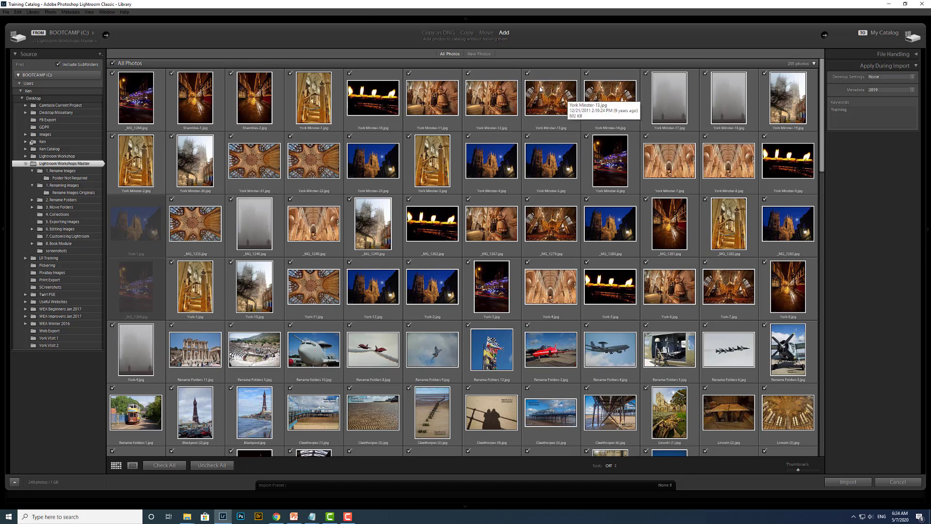
click(527, 73)
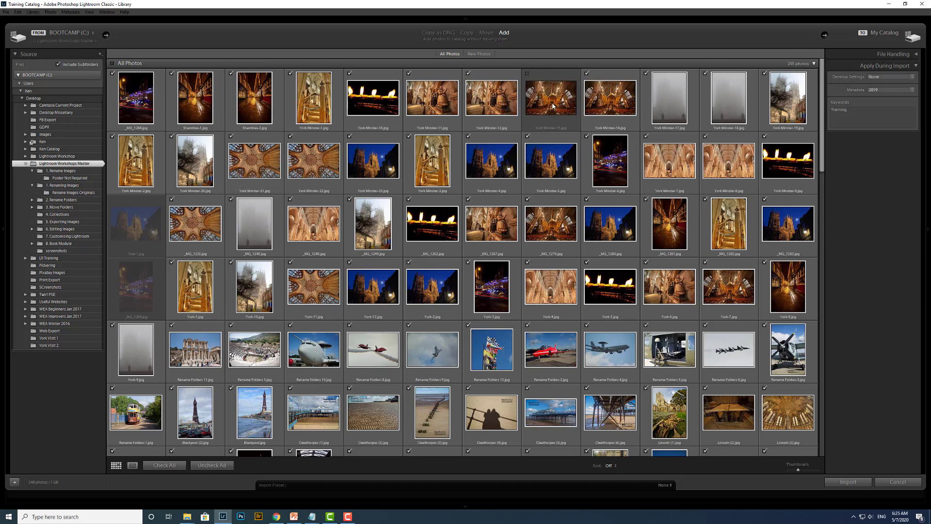
click(527, 74)
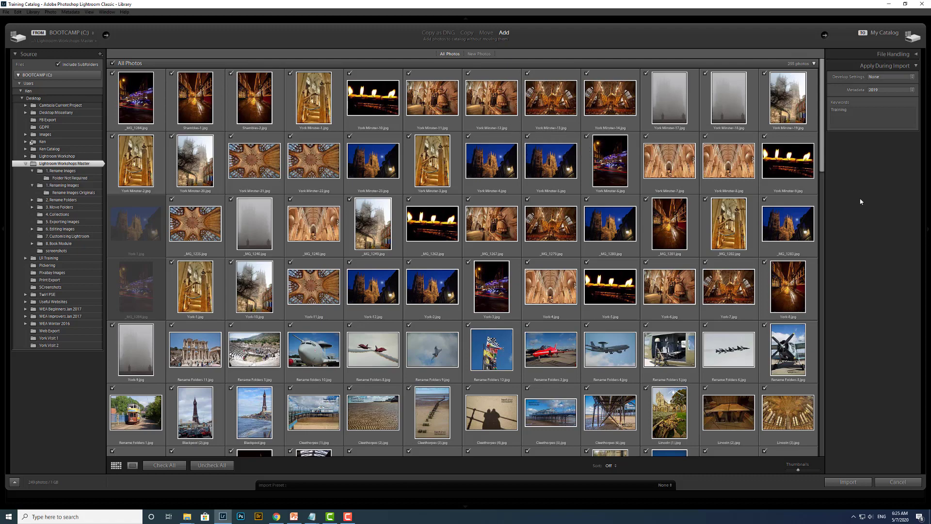
click(847, 482)
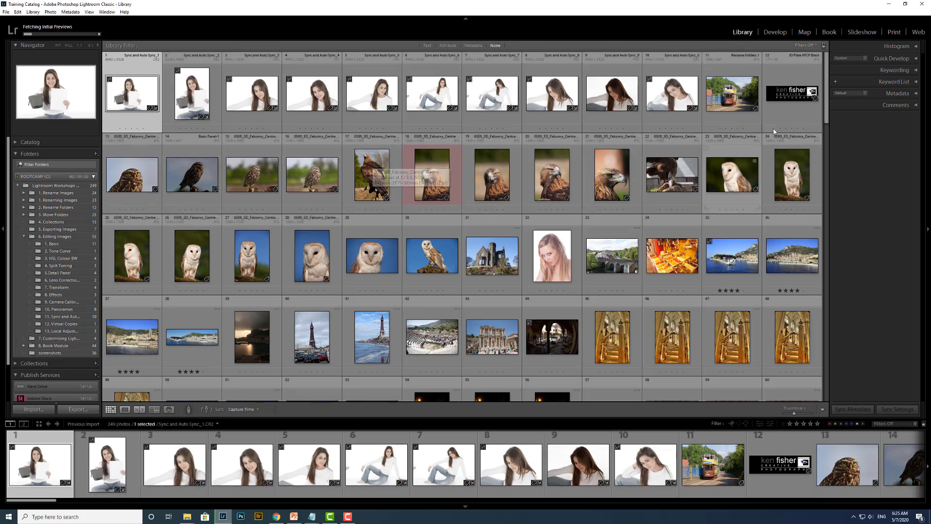
Browse the imported thumbnails, view the first photo in the Develop module and return to the Library
drag(826, 120, 829, 220)
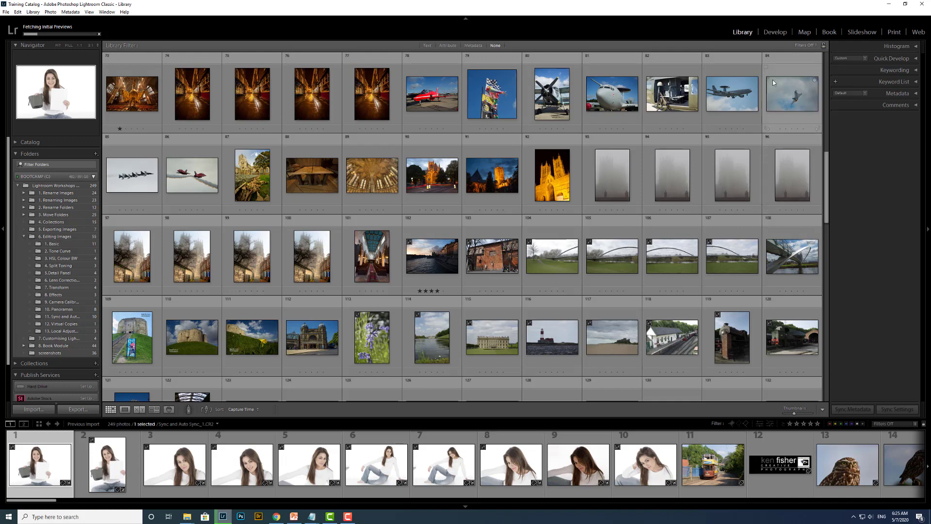
click(775, 32)
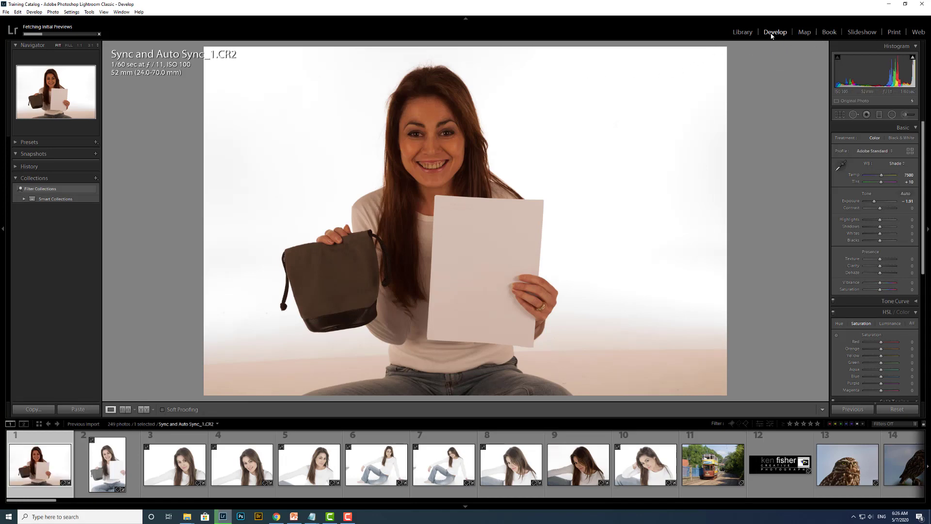
click(742, 33)
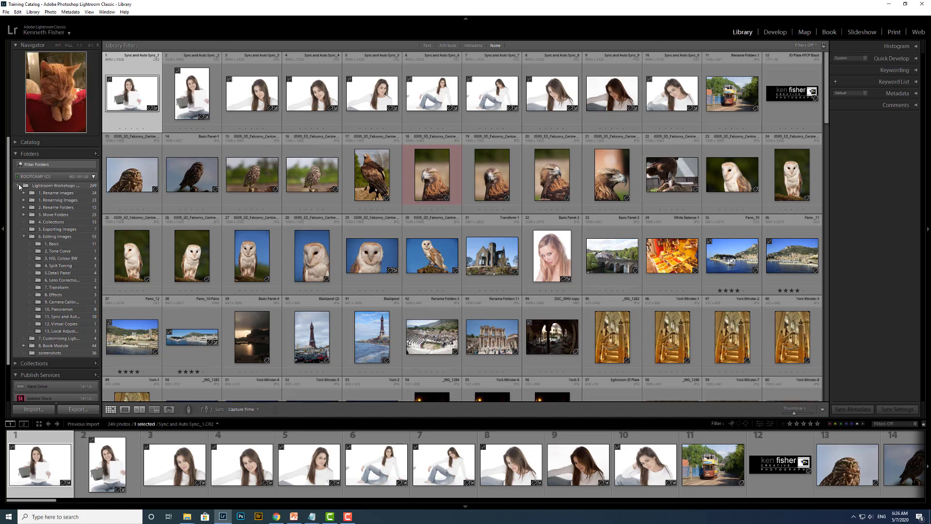
Collapse and re-expand the imported Lightroom Workshops Master folder, and display all the photos it contains
click(19, 187)
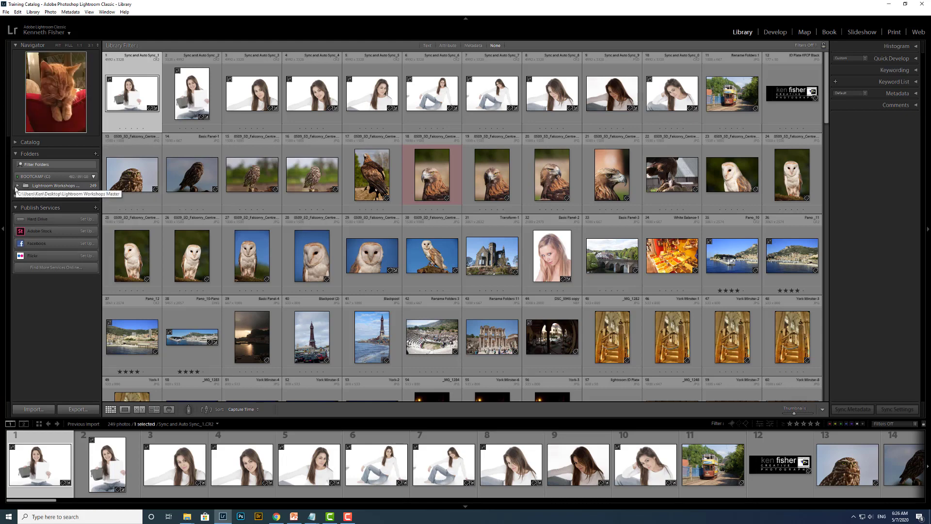
click(21, 186)
click(18, 185)
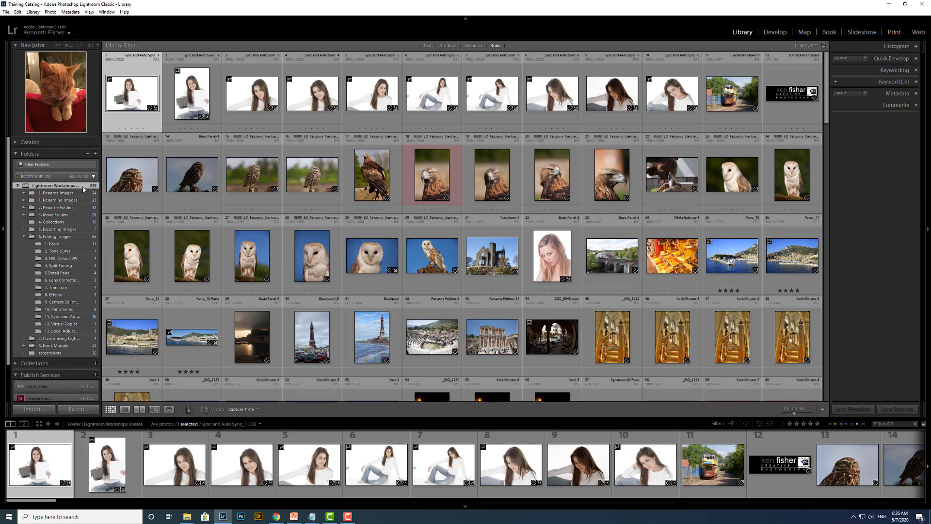
View the photos in each subfolder from 1. Rename Images to 4. Collections, and return to the collapsed parent folder's full set
click(52, 193)
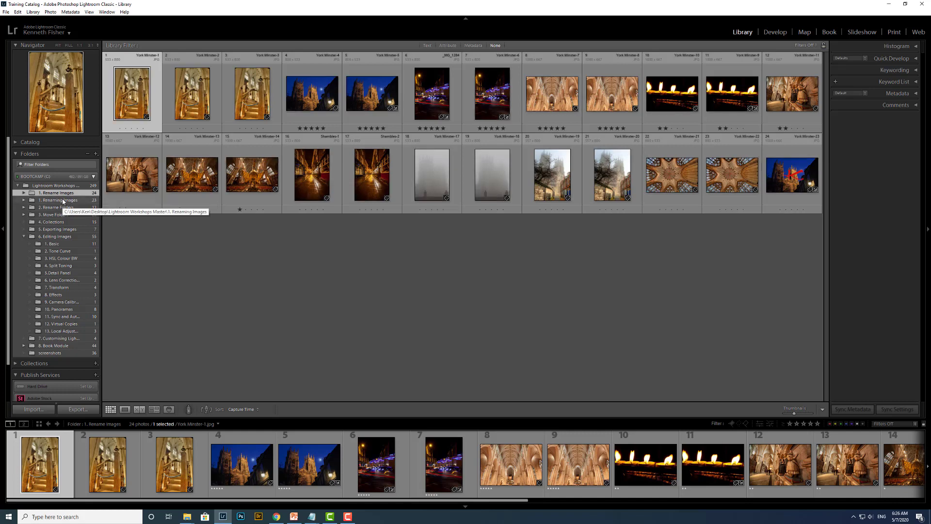
click(62, 200)
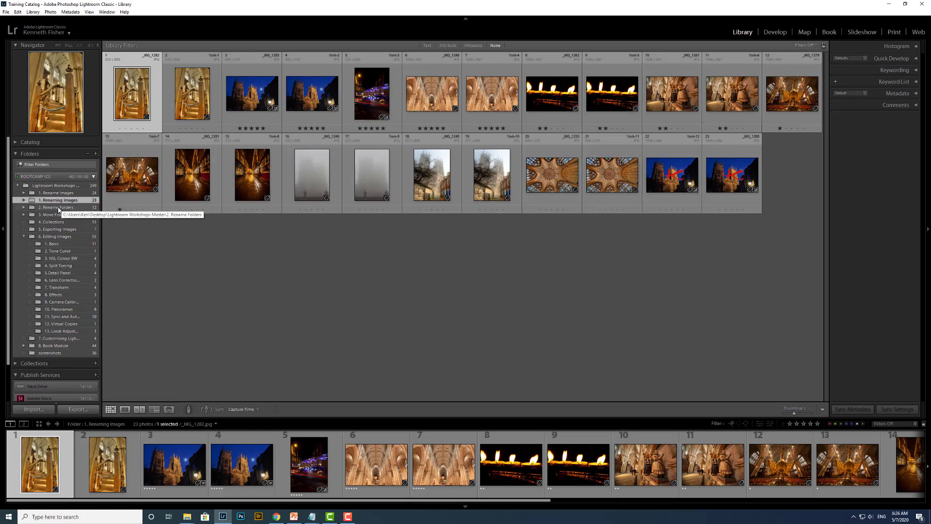
click(56, 208)
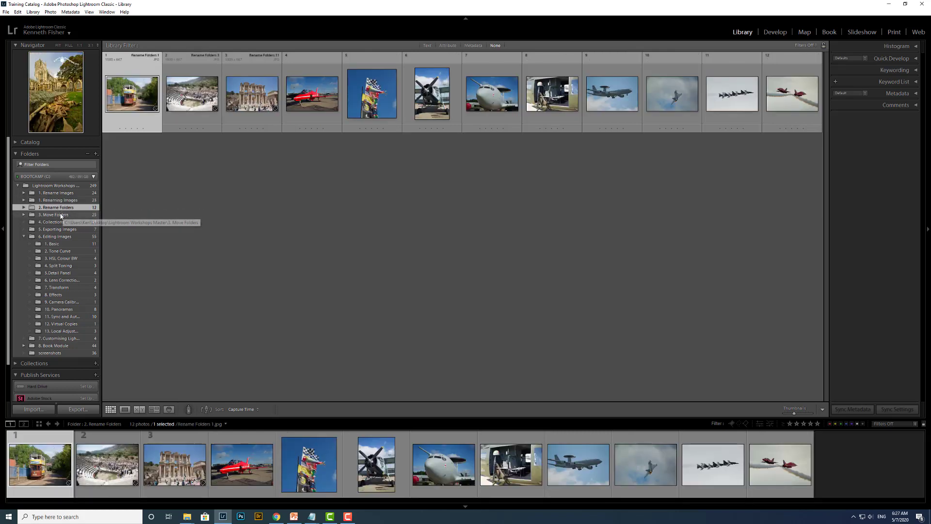
click(60, 215)
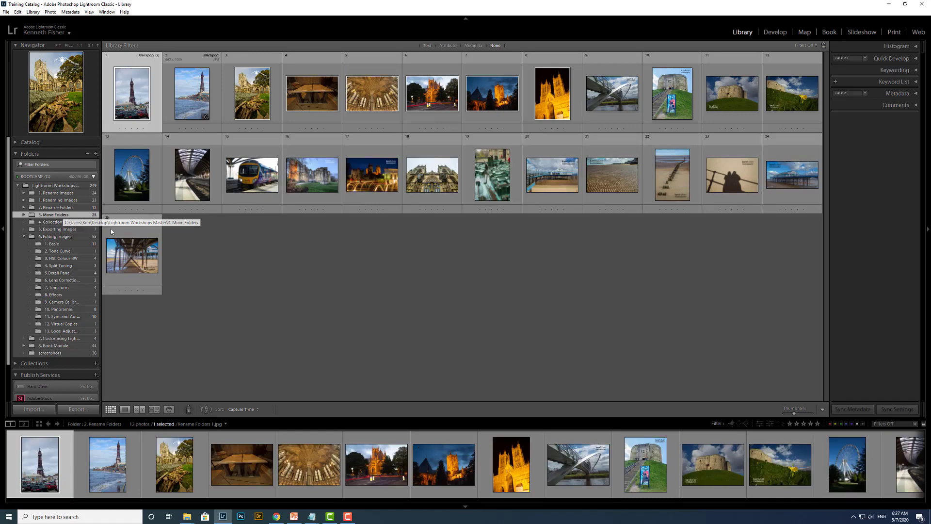
click(57, 221)
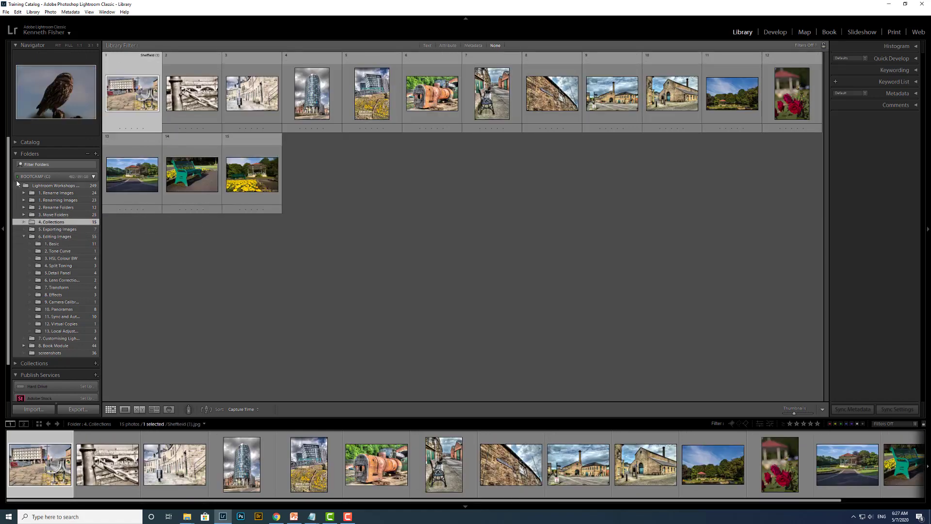
click(18, 185)
click(29, 186)
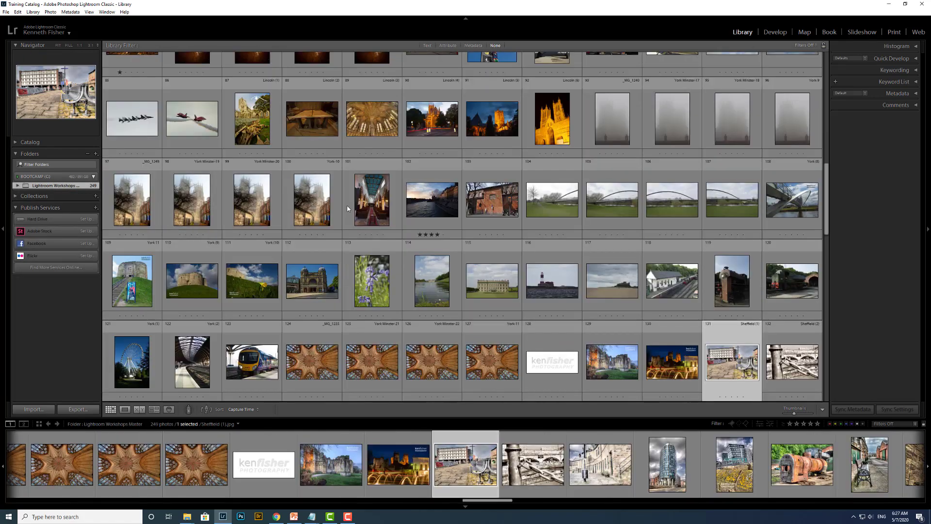